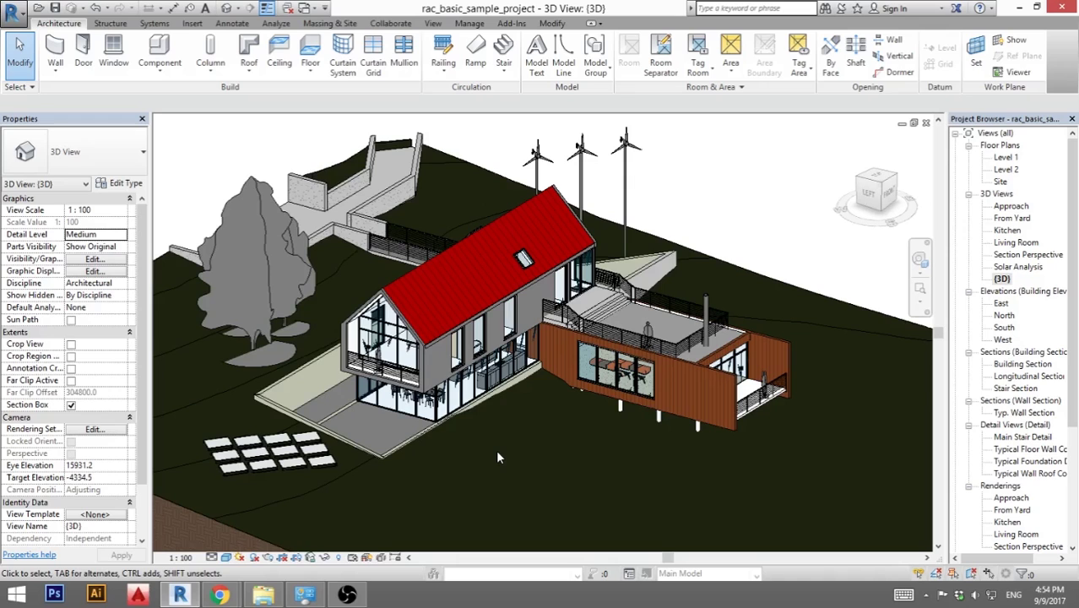
Place a perspective camera aimed at the house's front facade, creating 3D View 1 at eye elevation 1750.
shift+middle_drag(498, 457, 516, 506)
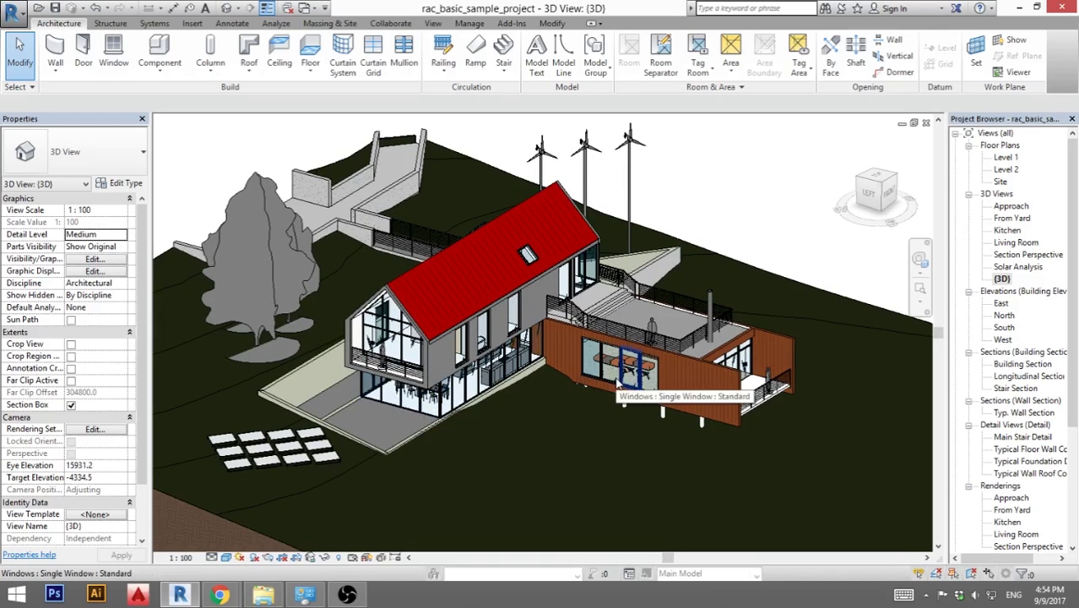
click(240, 12)
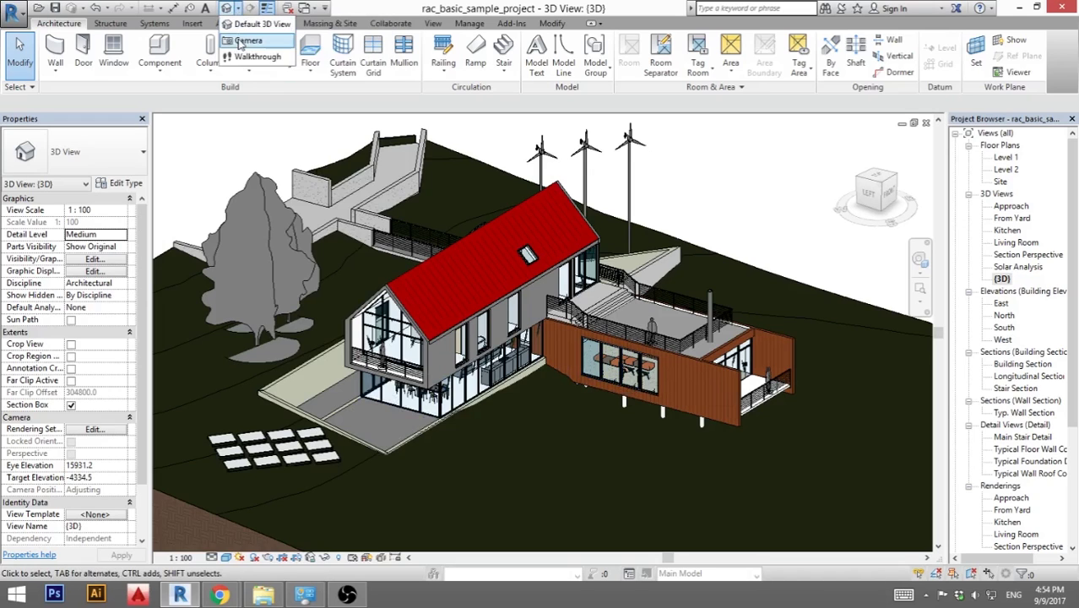
click(245, 42)
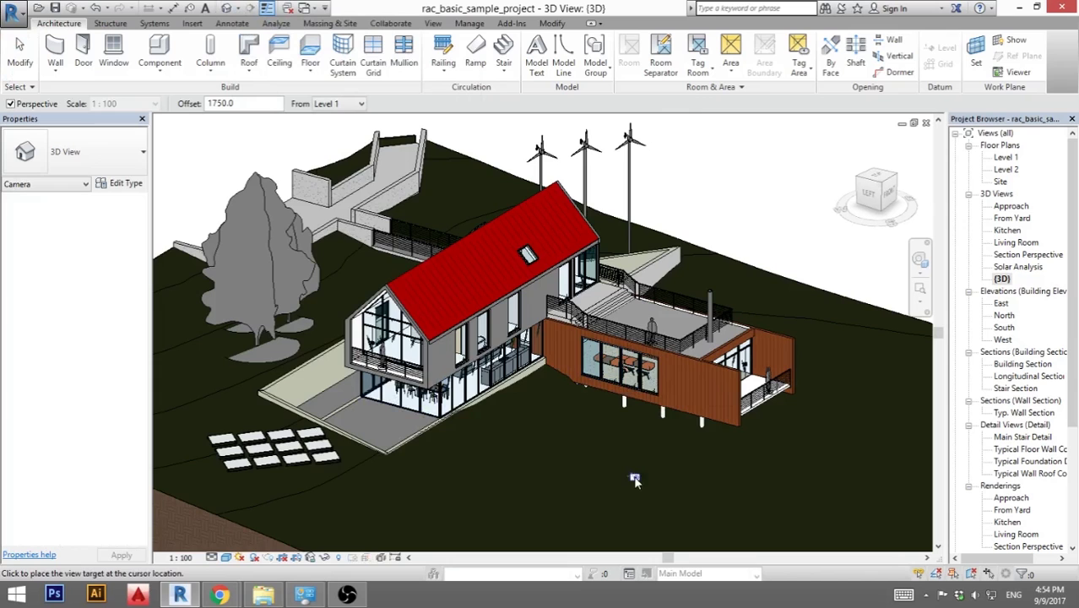
click(437, 196)
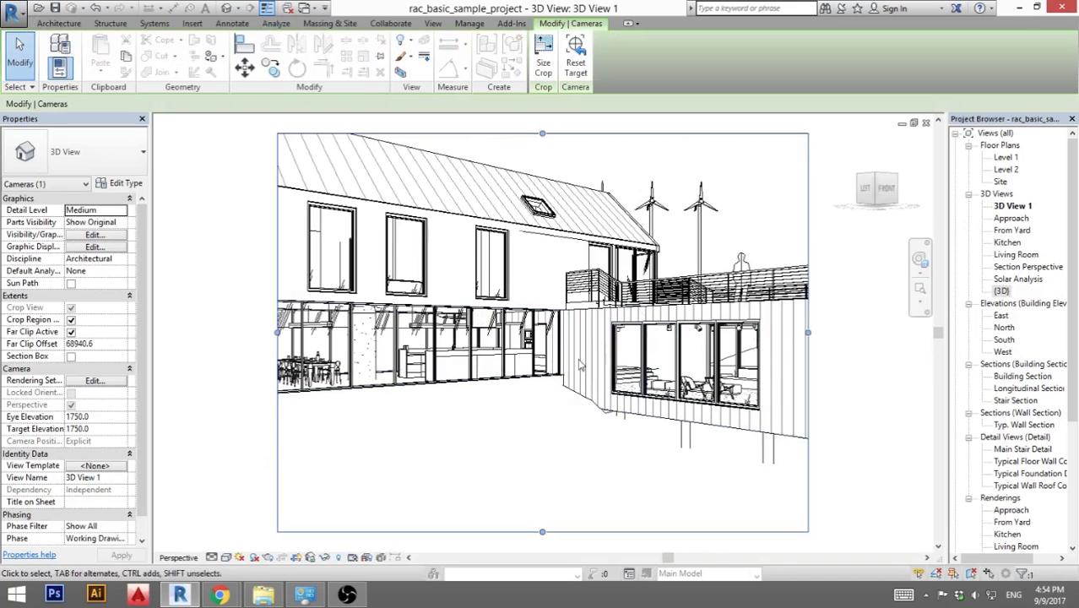
middle_drag(561, 424, 548, 437)
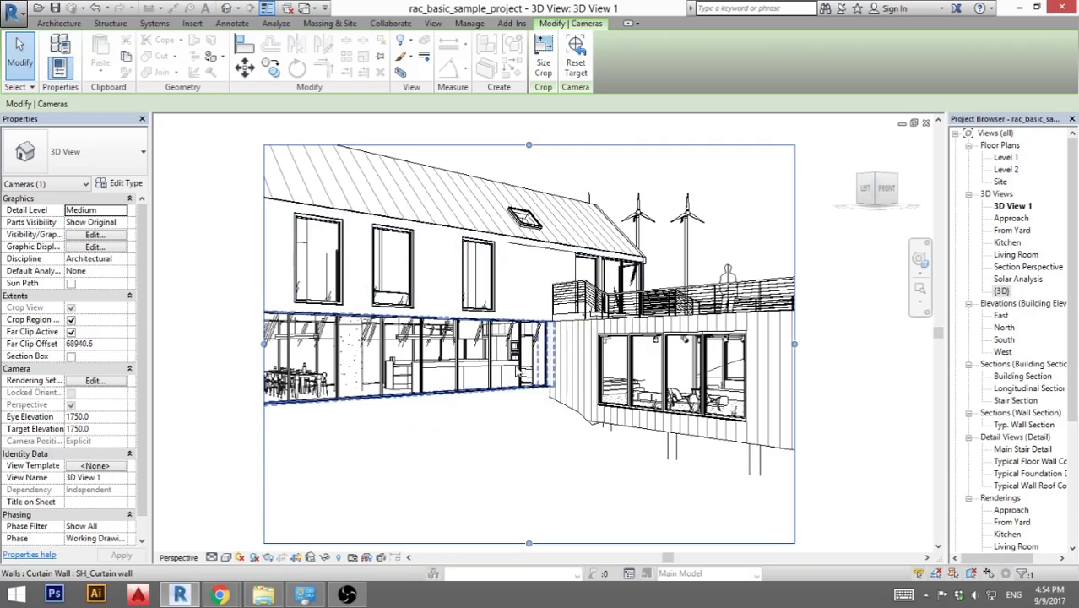
Orient the 3D View 1 camera to Floor Plan: Level 1 from the ViewCube's Orient to View menu.
right_click(878, 193)
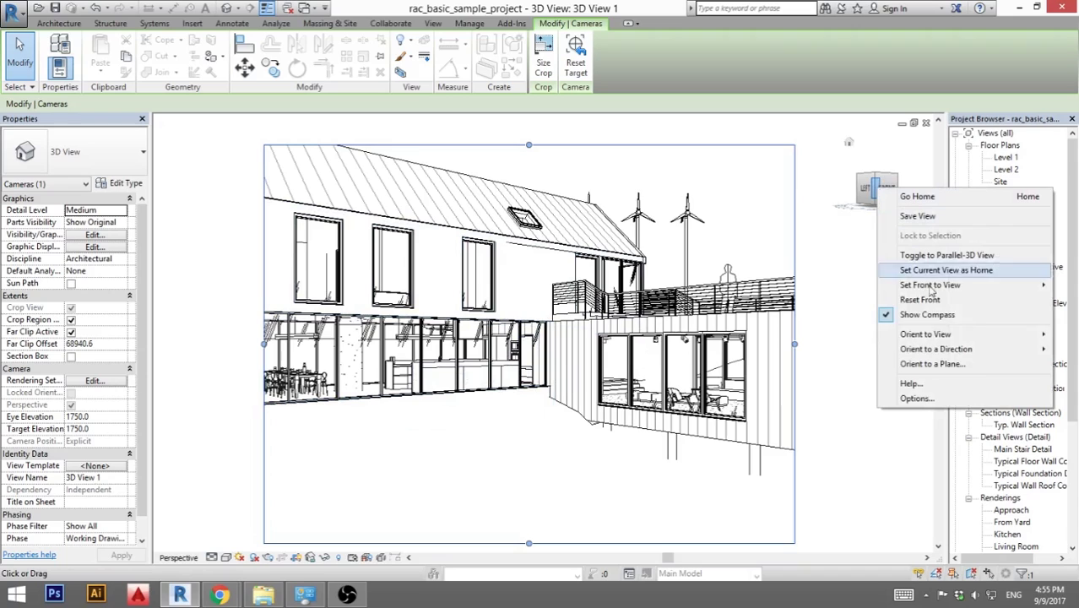
mouse_move(937, 341)
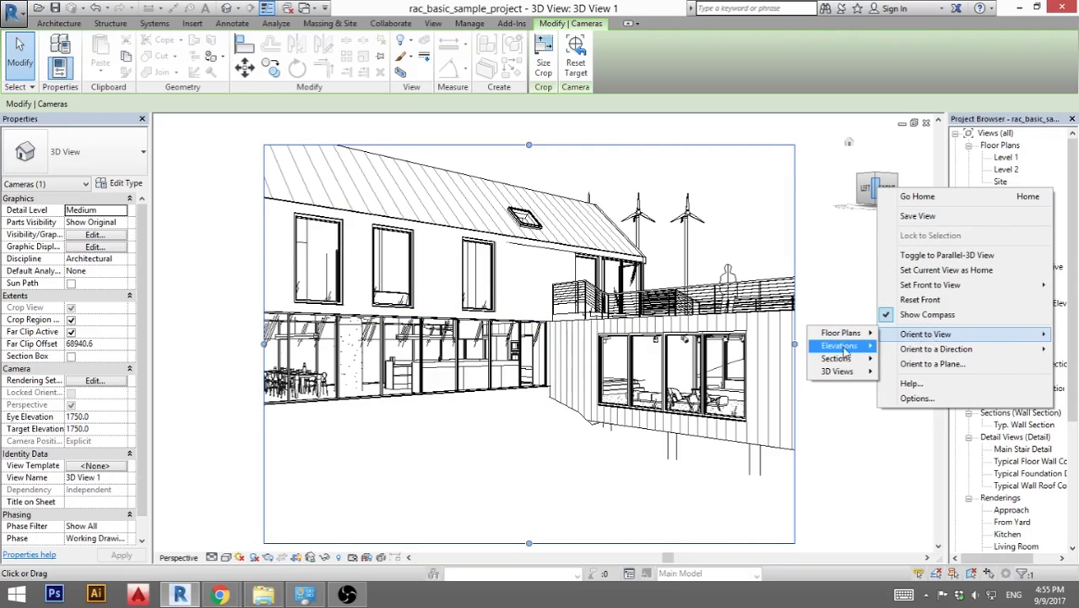
mouse_move(840, 333)
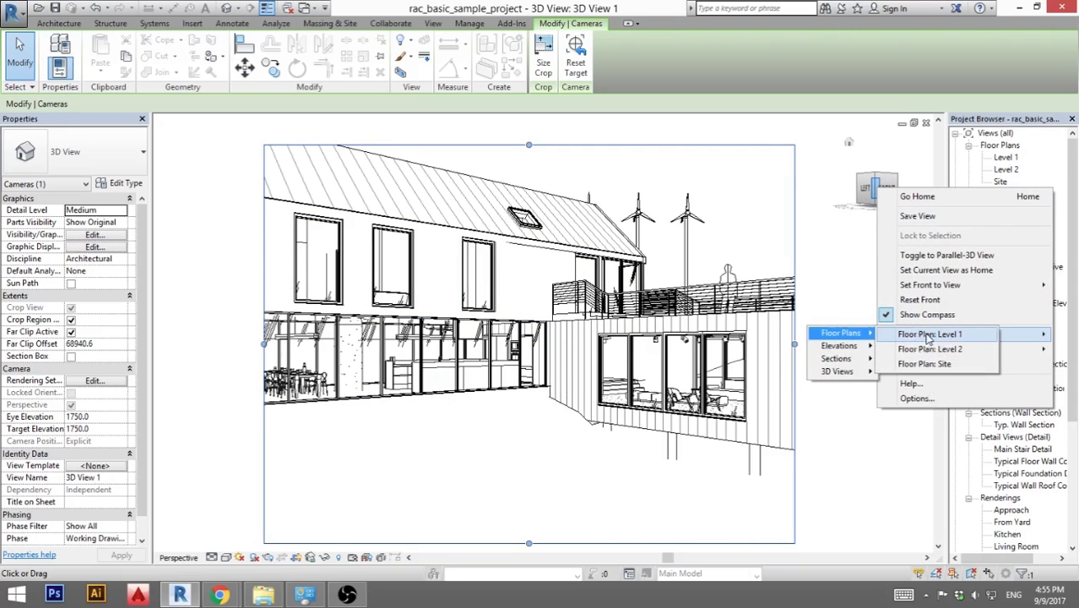
click(926, 335)
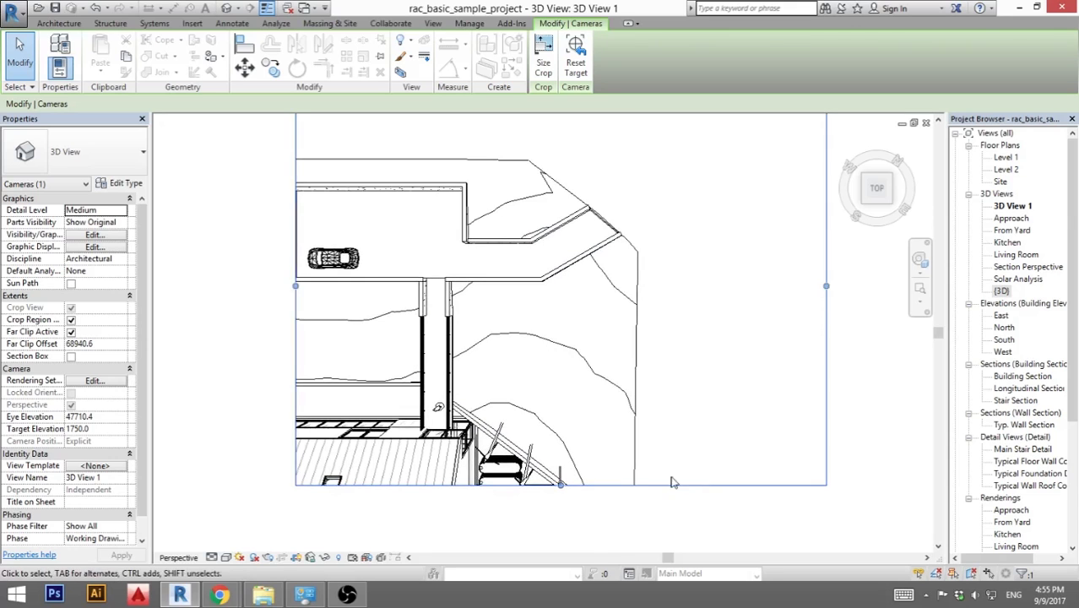
In the Site plan, swing the camera's aim to square the top-down view with the house, then return to 3D View 1.
click(672, 384)
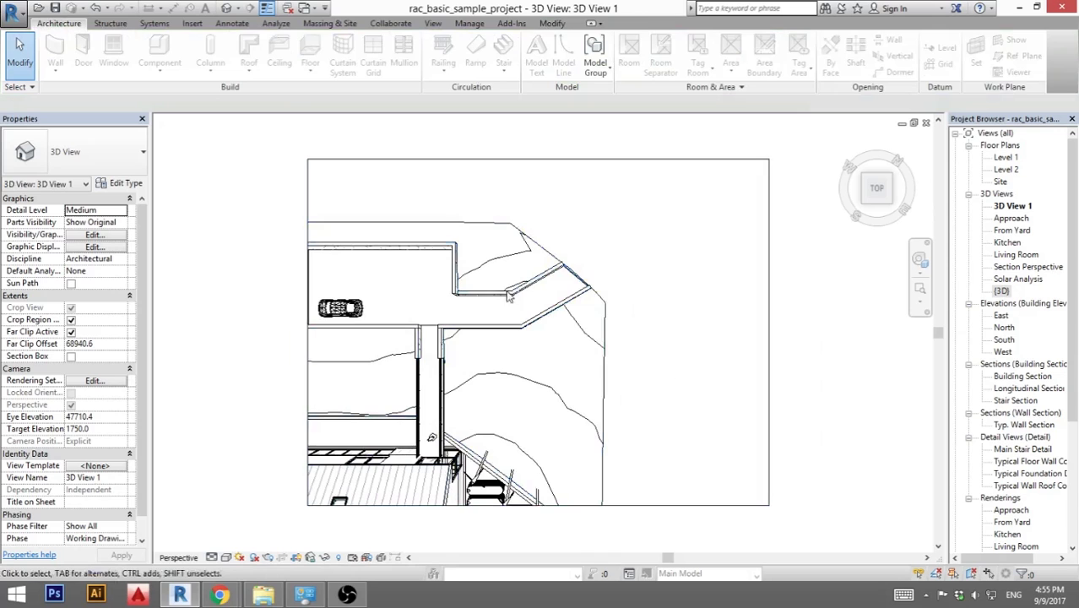
click(539, 162)
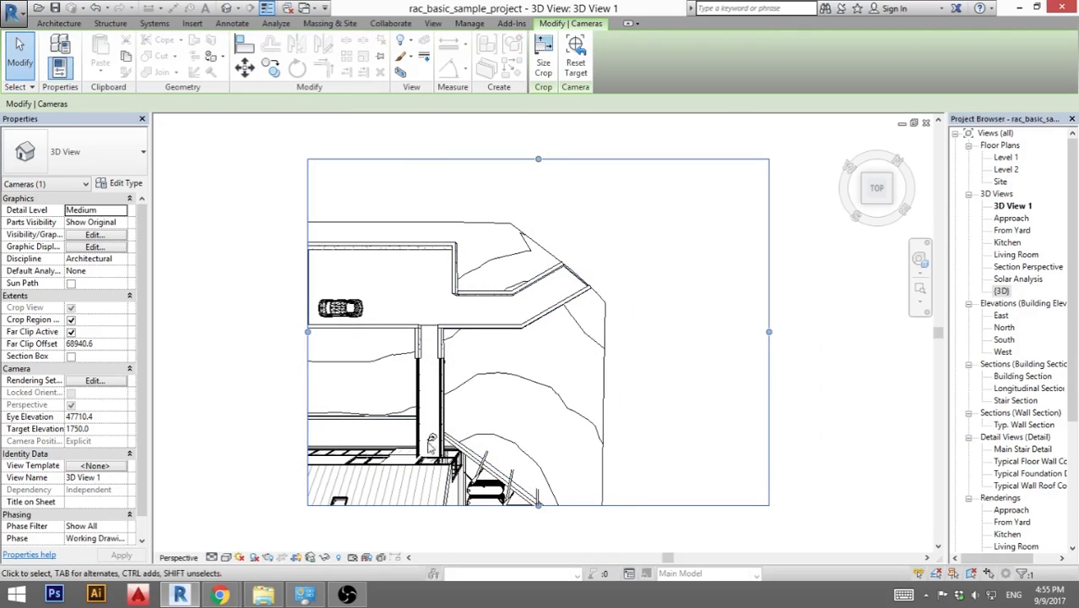
double_click(1001, 181)
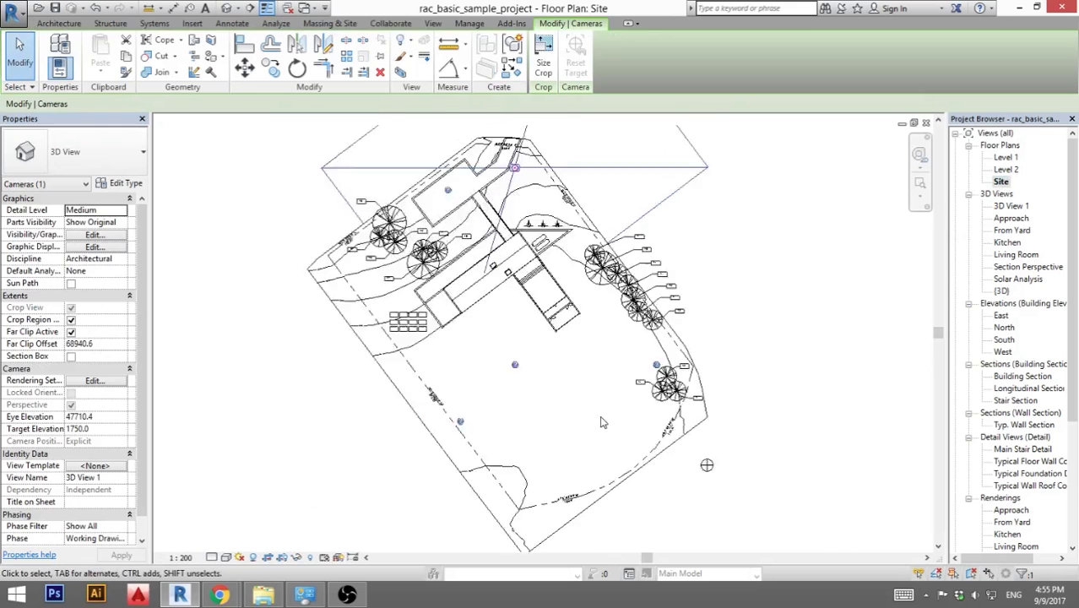
drag(557, 245, 511, 336)
double_click(1018, 206)
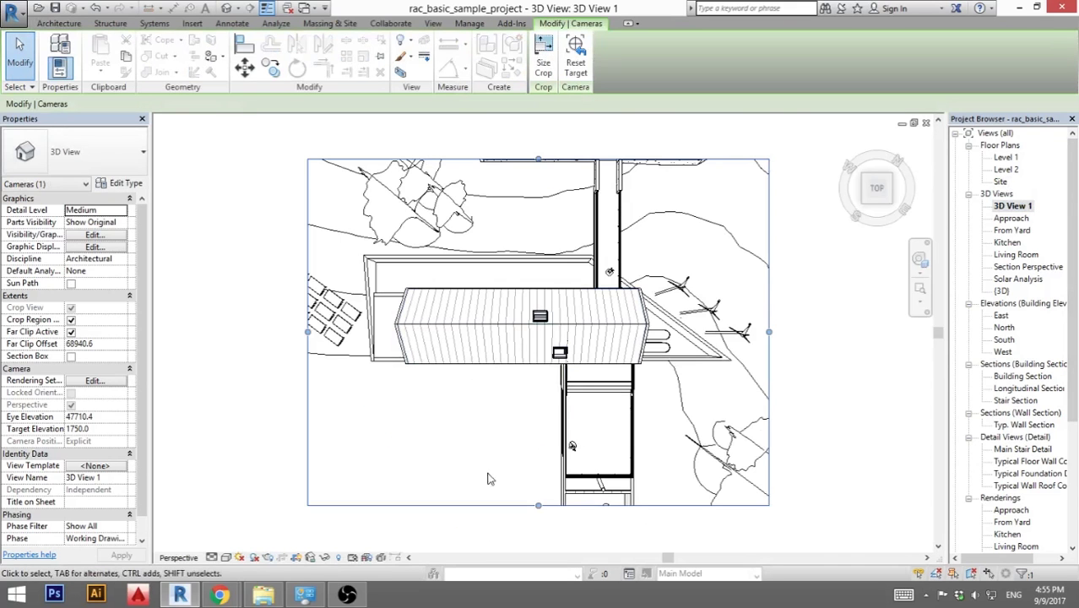
middle_drag(466, 449, 469, 433)
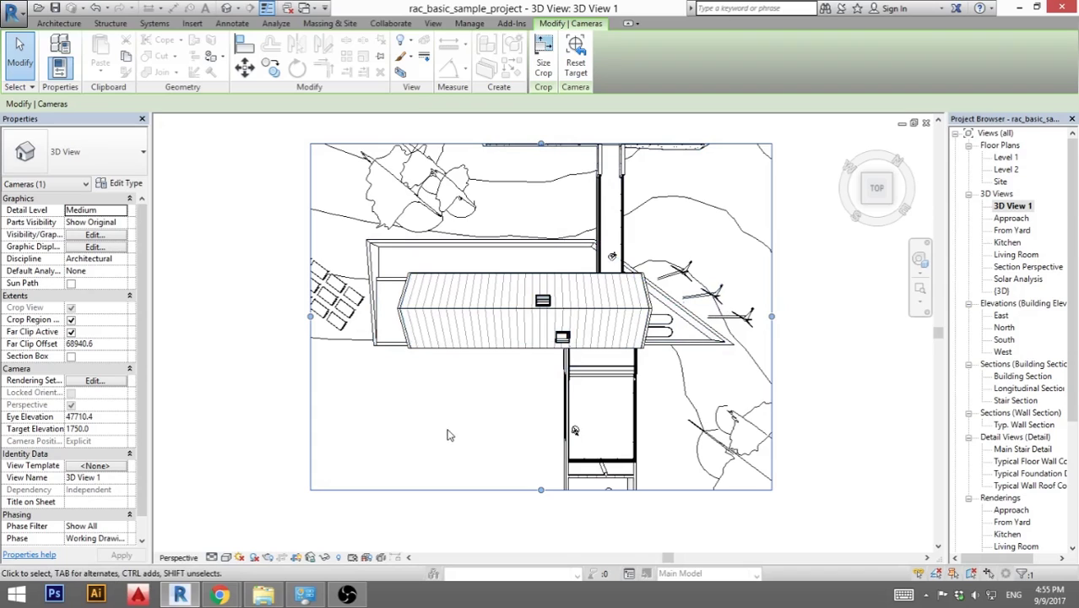
Check Section Box under Extents in Properties and select the new section box around the model.
click(72, 357)
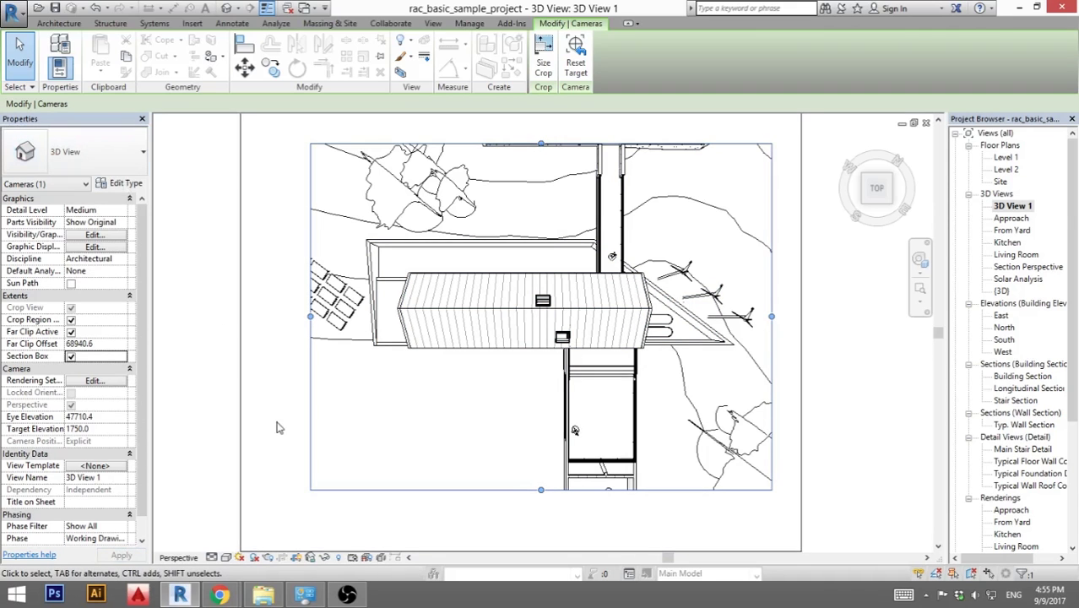
scroll(463, 366, down, 5)
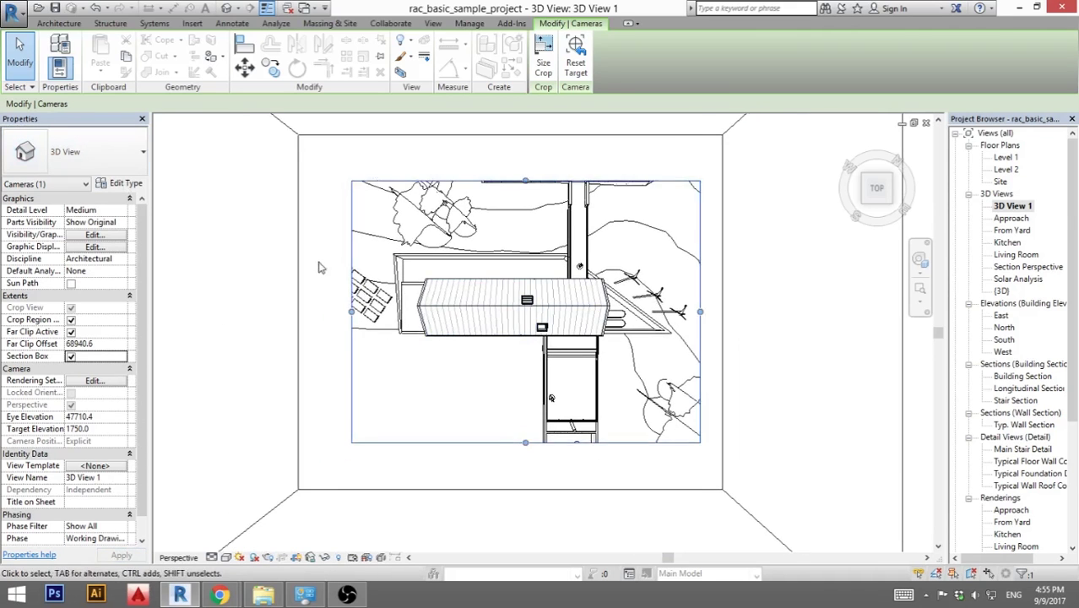
scroll(624, 439, up, 2)
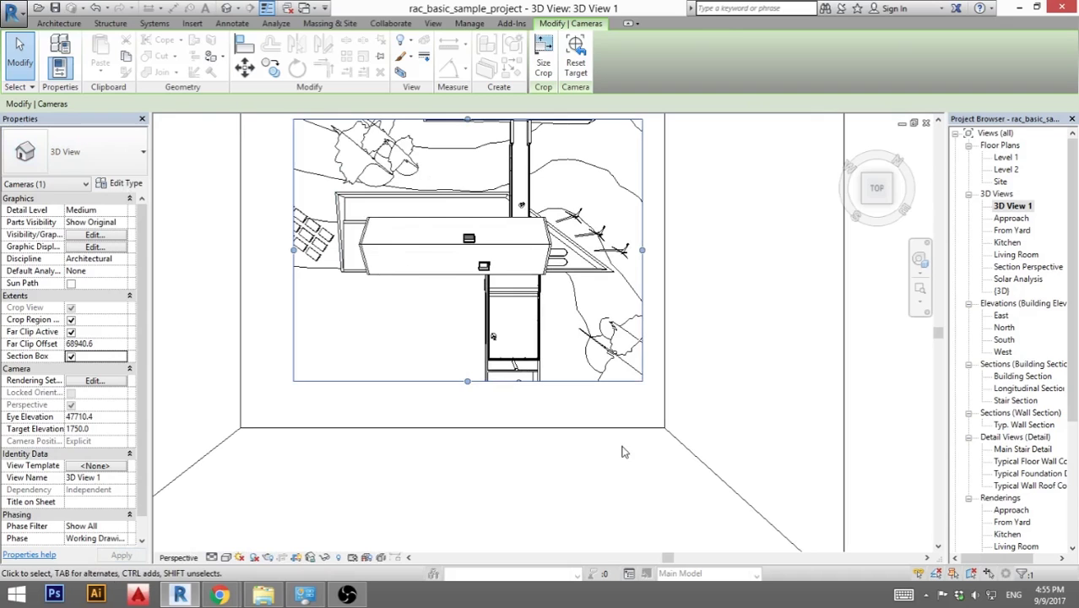
click(623, 429)
scroll(588, 455, down, 1)
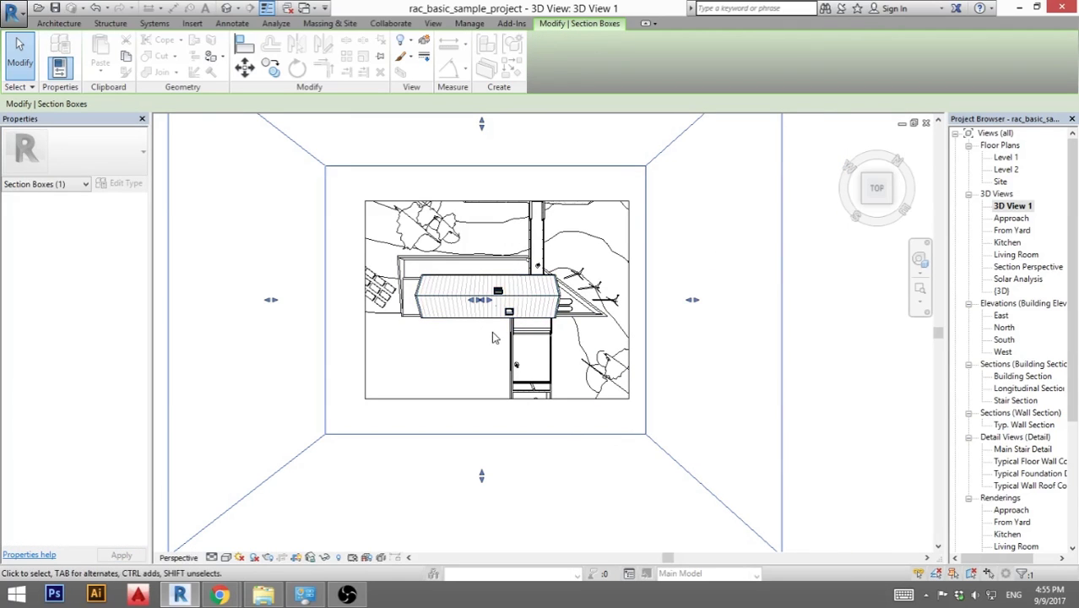
In the South elevation, drag the section box top down below Level 2, then reopen 3D View 1.
double_click(1015, 340)
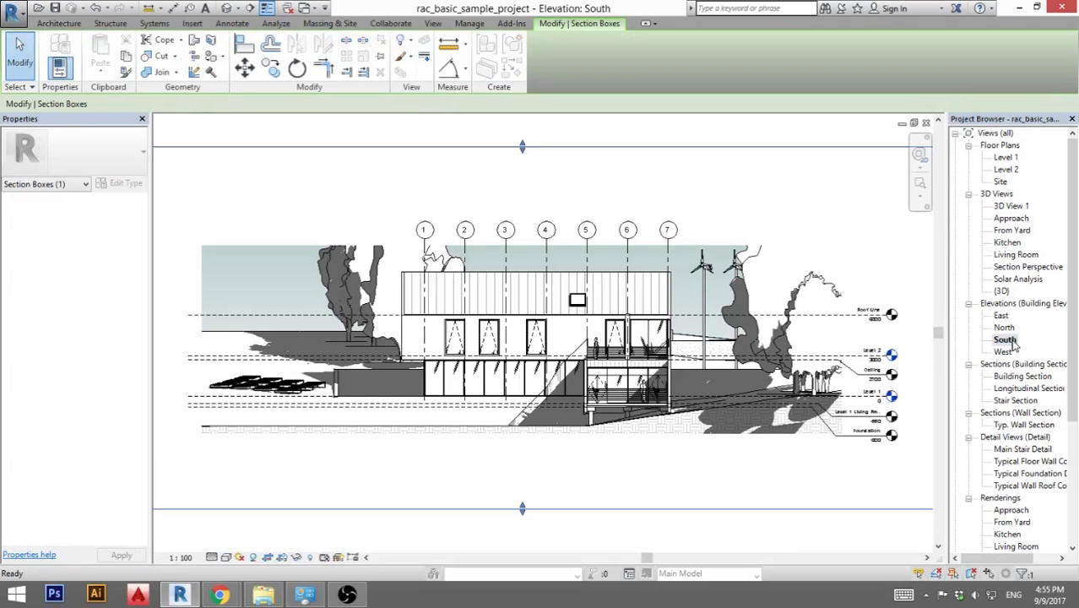
scroll(971, 333, down, 1)
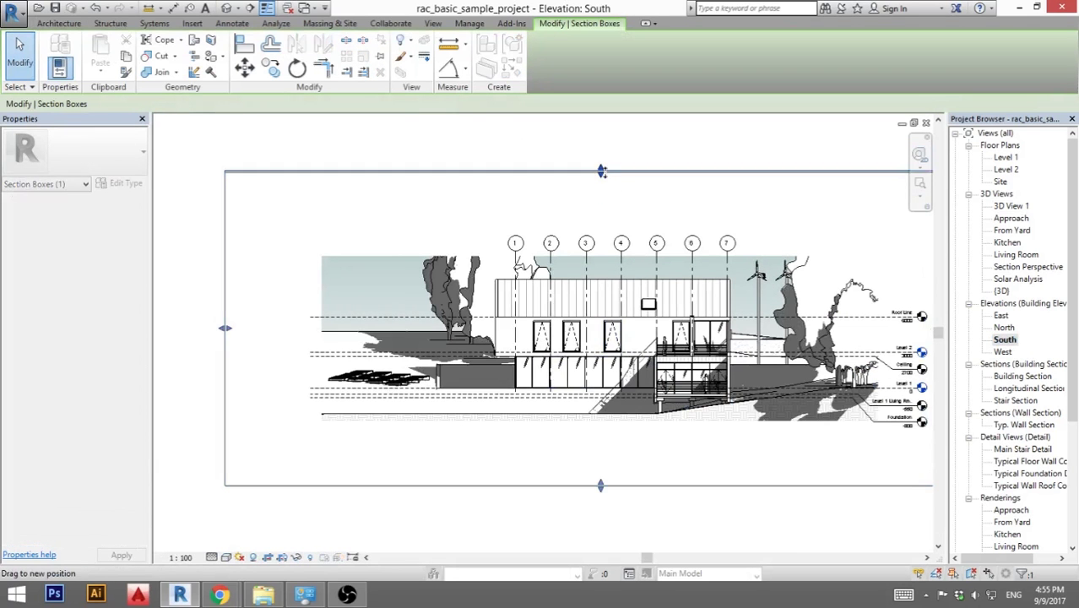
drag(601, 172, 599, 372)
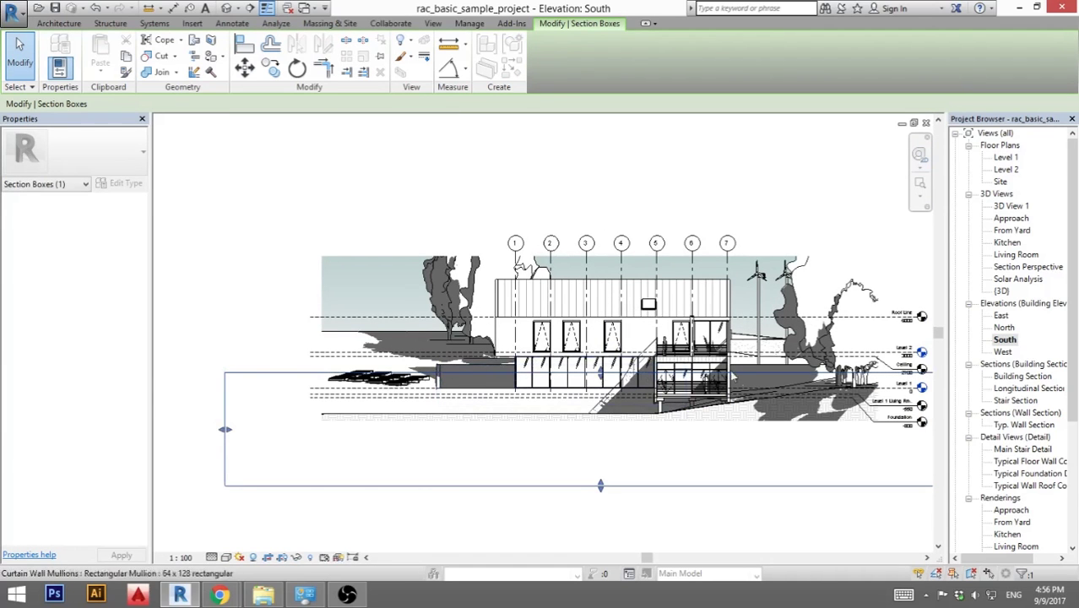
scroll(599, 371, up, 4)
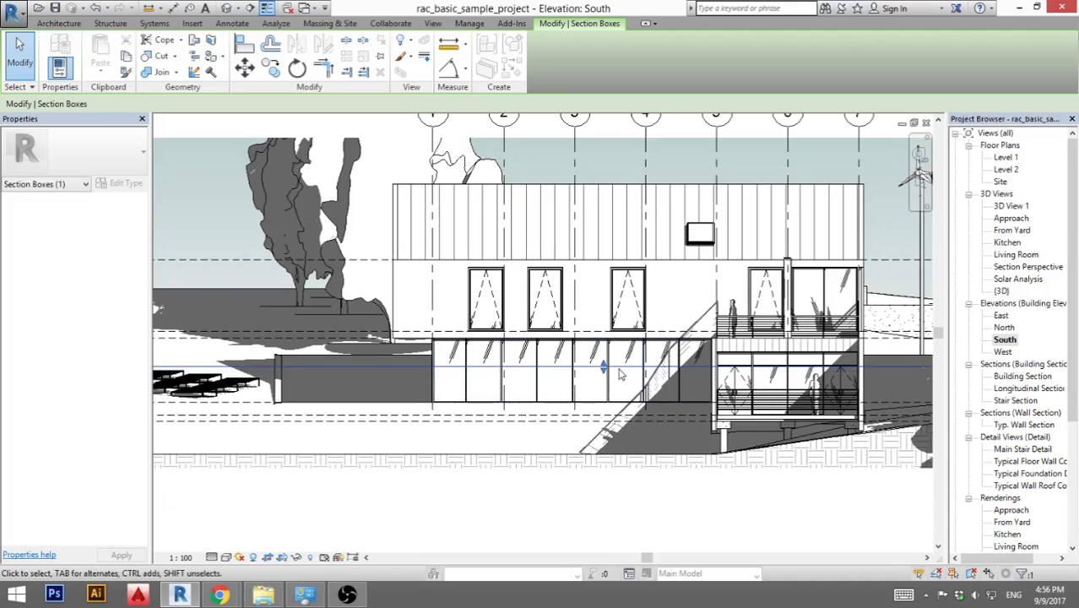
scroll(602, 364, down, 5)
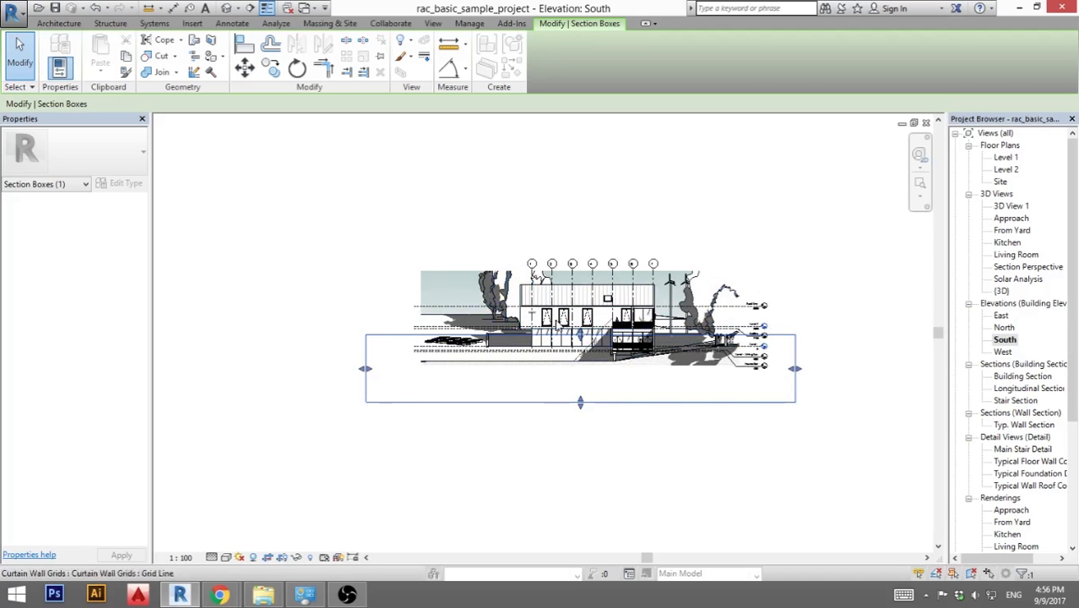
scroll(667, 325, up, 3)
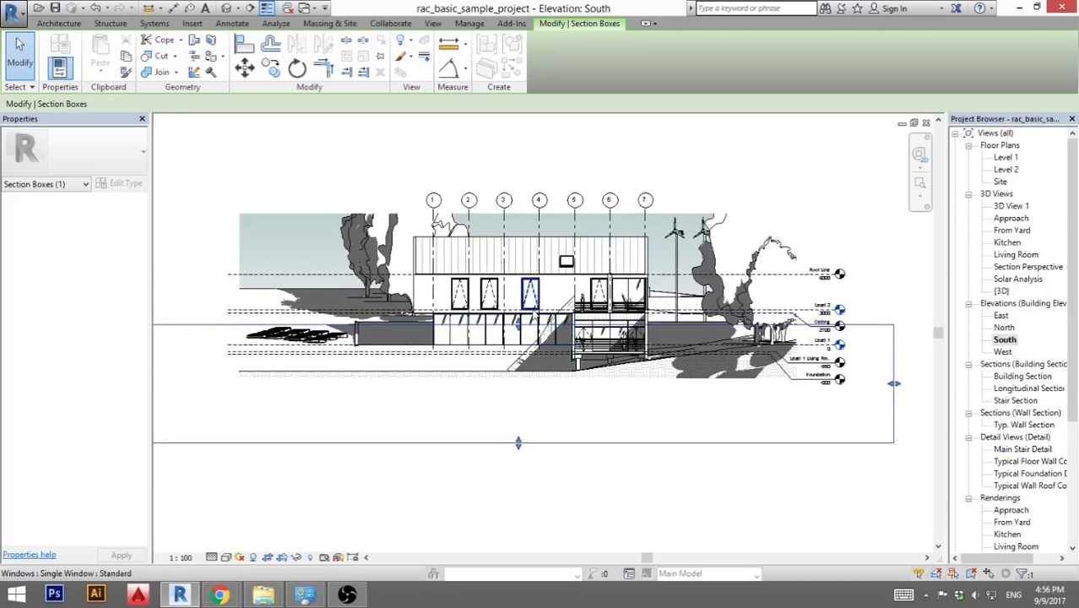
scroll(519, 363, up, 4)
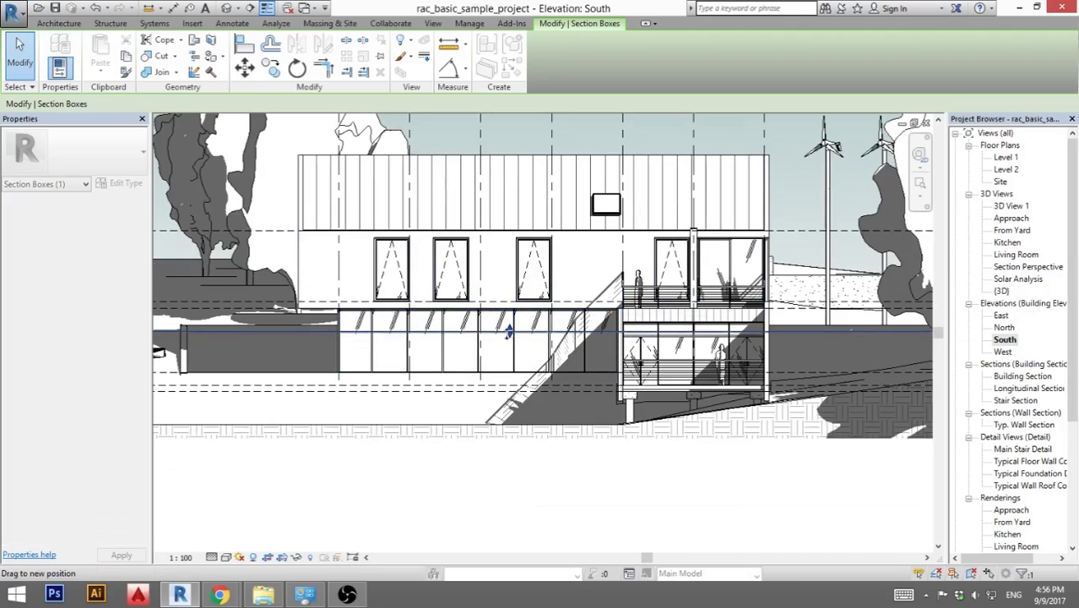
double_click(1010, 207)
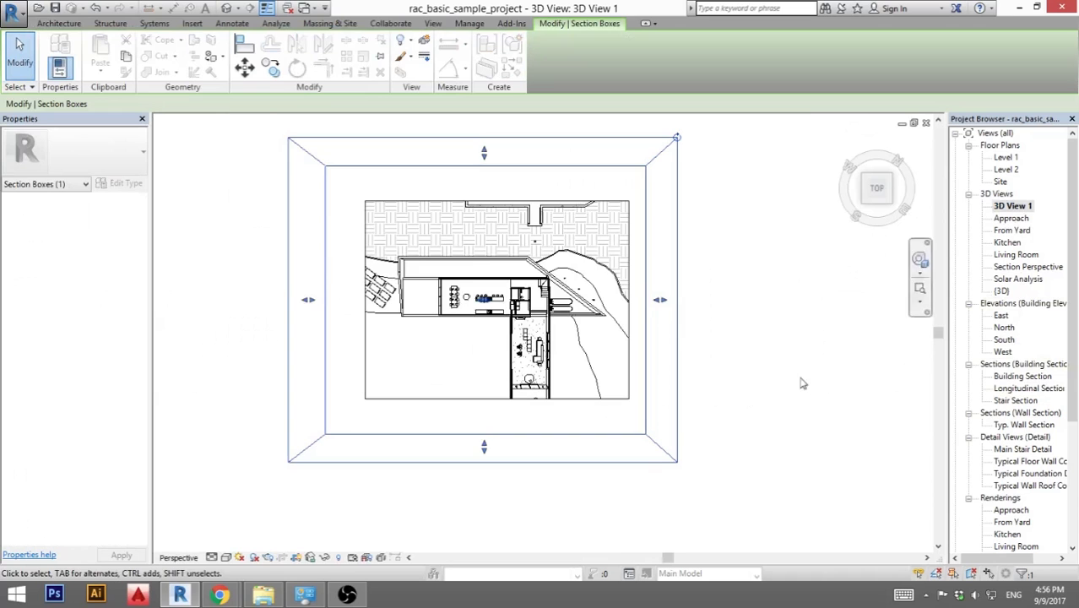
Drag the crop region's bottom edge down so the whole L-shaped house fits the top view.
key(Escape)
scroll(431, 321, up, 3)
scroll(518, 404, up, 2)
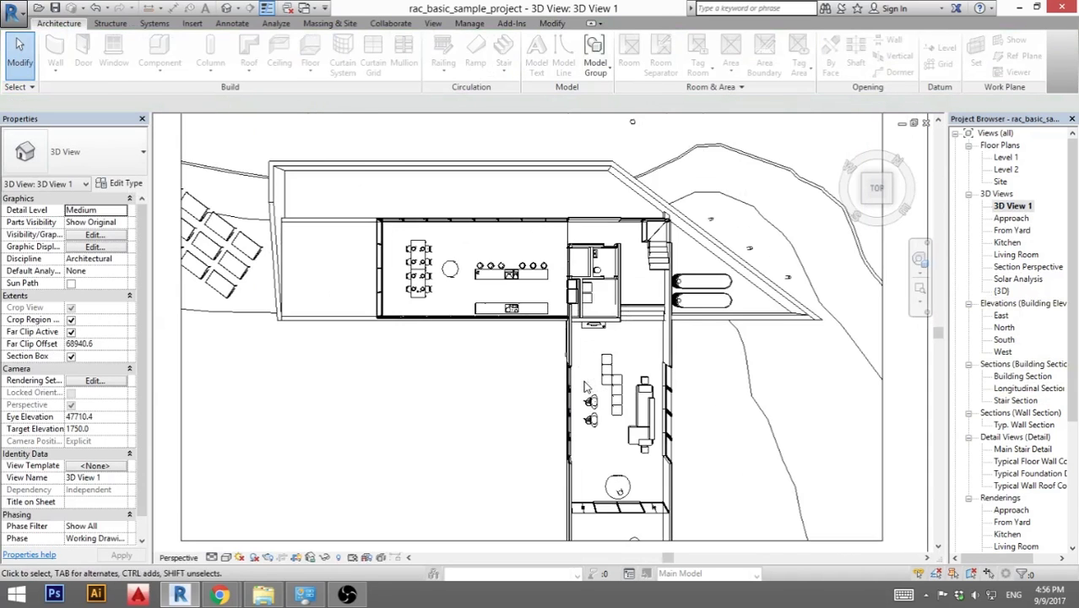
scroll(751, 297, down, 3)
click(540, 406)
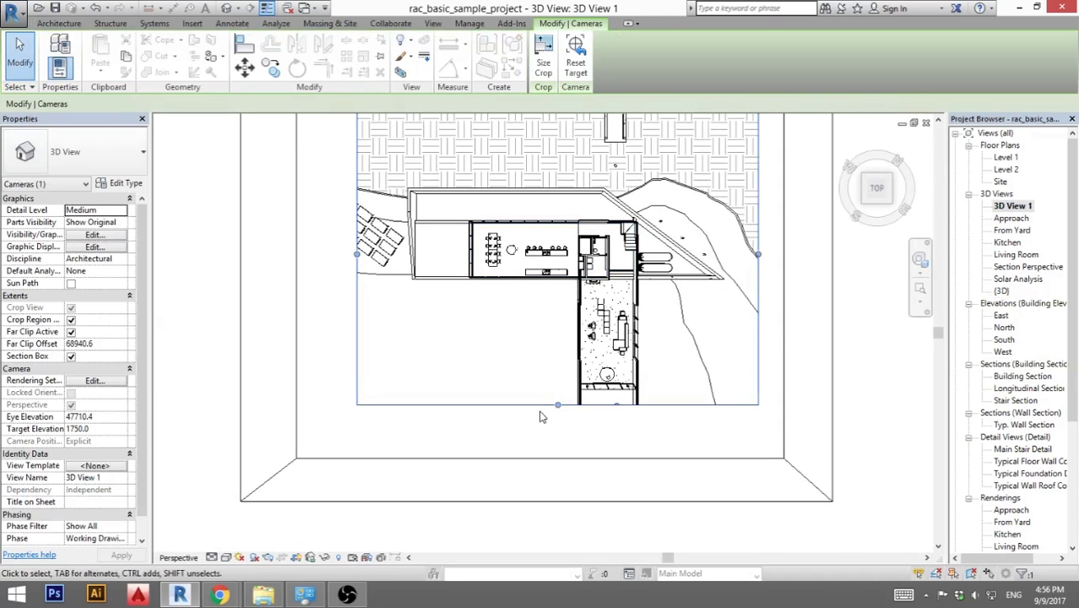
drag(560, 417, 560, 483)
key(Escape)
scroll(448, 358, up, 4)
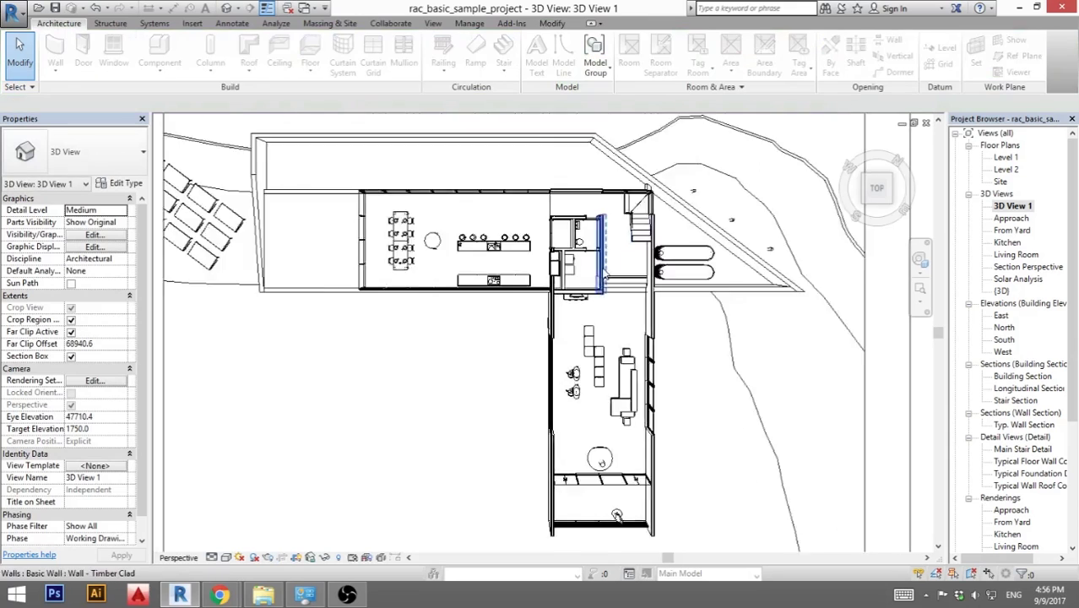
scroll(475, 421, down, 5)
scroll(614, 272, up, 4)
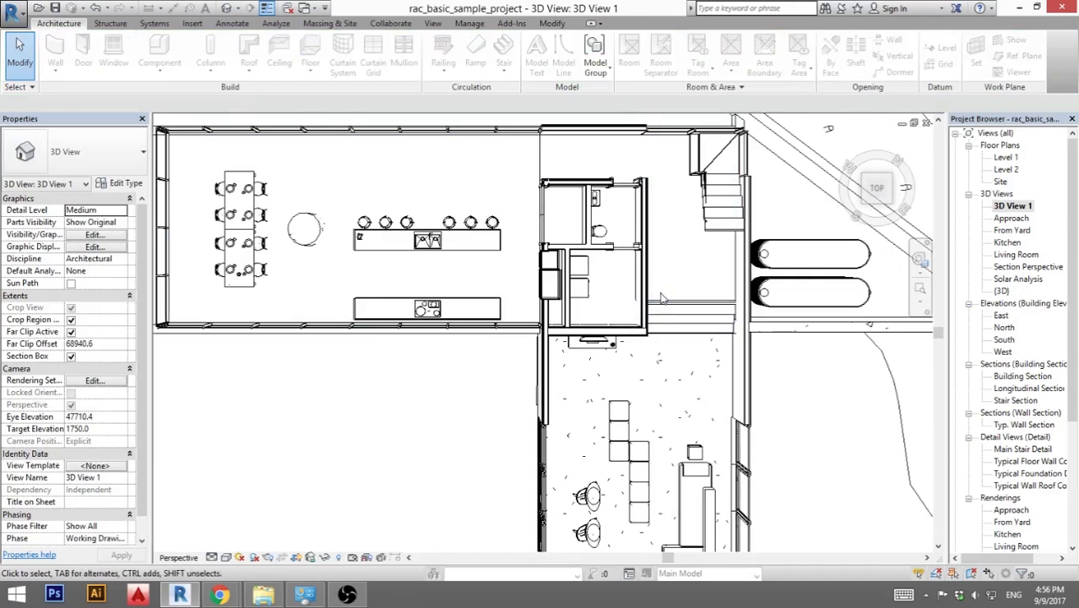
scroll(636, 321, down, 5)
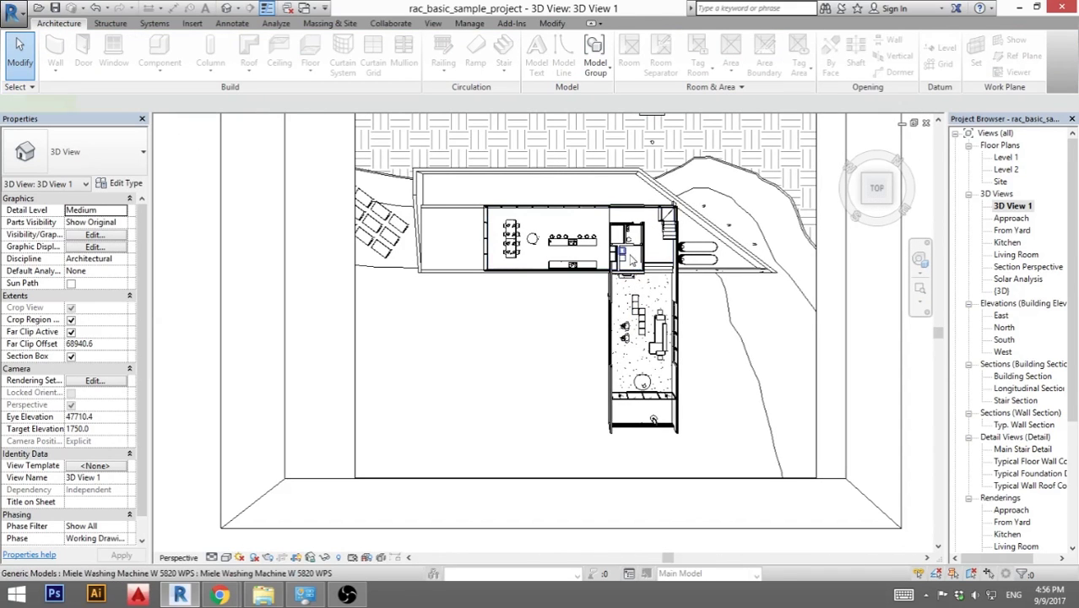
Orbit 3D View 1 from top-down into an angled perspective of the building.
click(632, 260)
mouse_move(583, 323)
shift+middle_down()
mouse_move(605, 294)
mouse_move(660, 103)
mouse_move(650, 152)
shift+middle_up()
shift+middle_drag(617, 249, 579, 252)
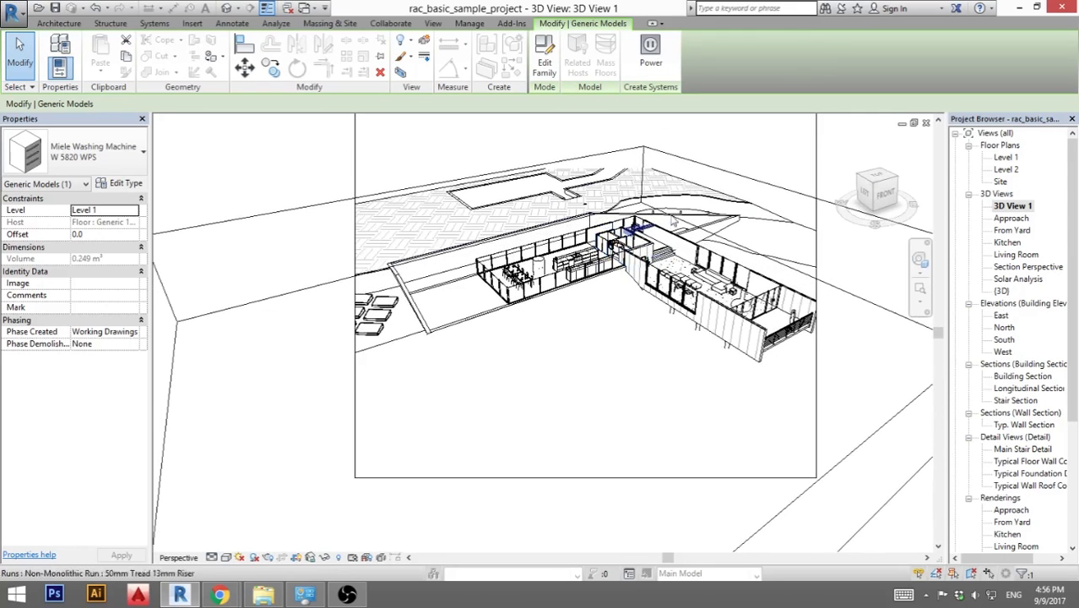
scroll(673, 186, up, 3)
click(673, 186)
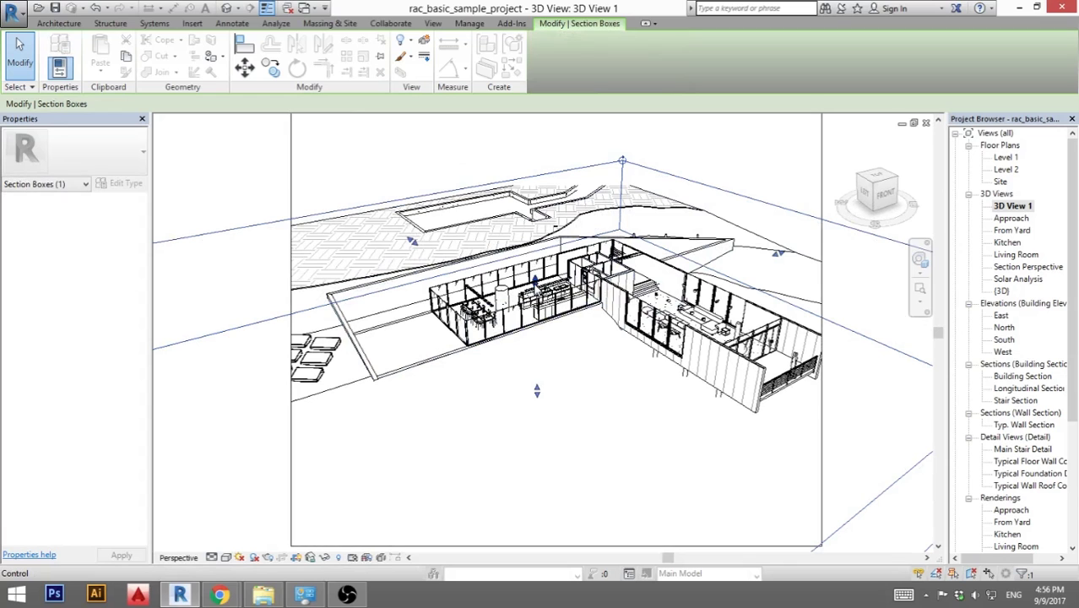
key(Escape)
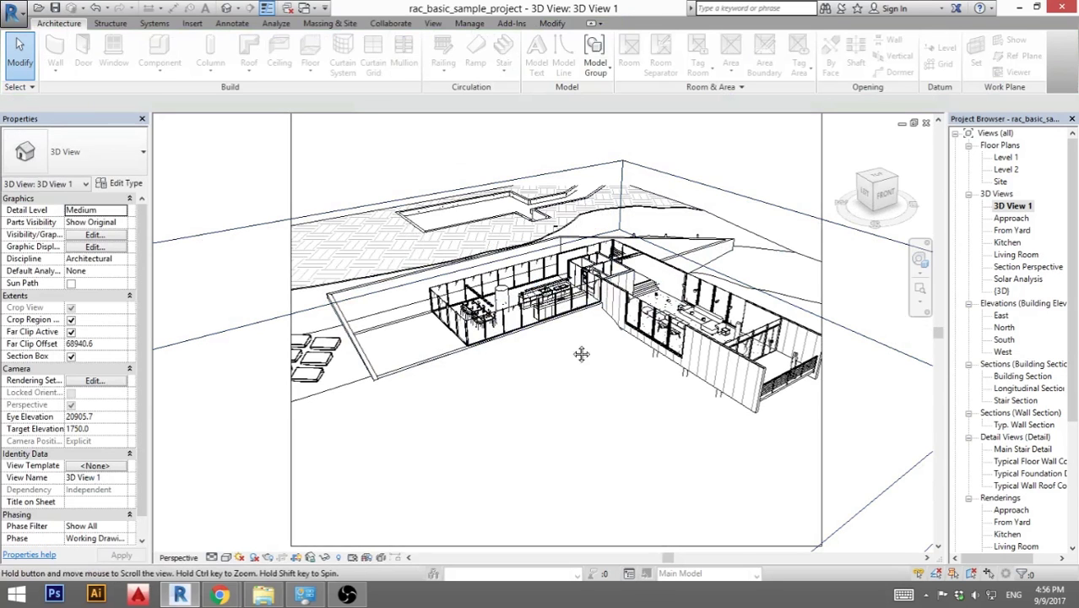
scroll(718, 355, down, 4)
Widen the crop region right, raise its bottom, lower its top, and zoom in on the house.
click(743, 359)
drag(745, 361, 794, 361)
drag(591, 515, 592, 433)
drag(593, 195, 593, 216)
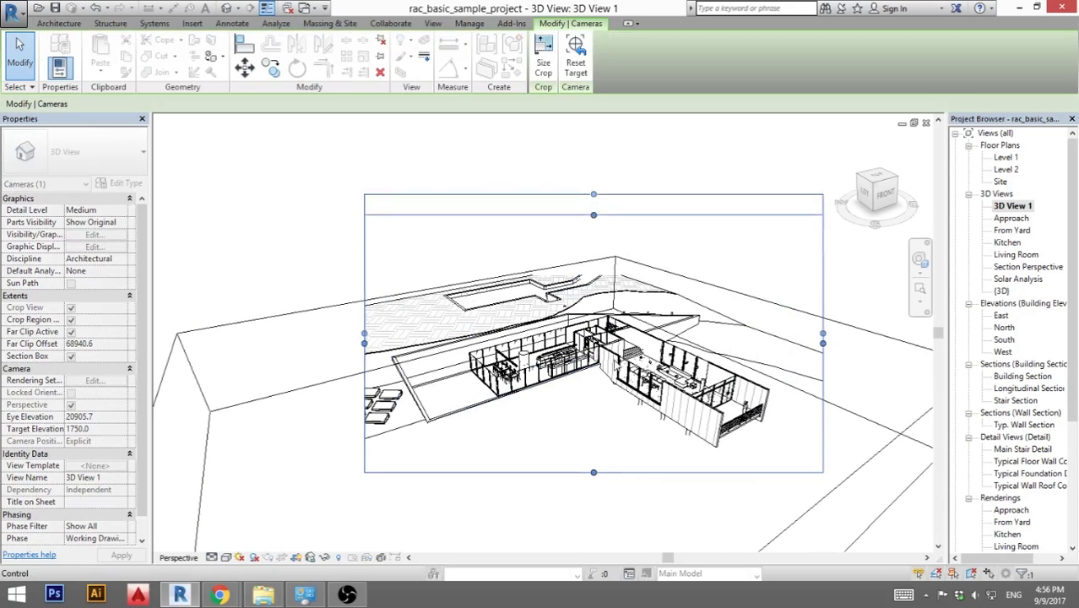
scroll(564, 432, up, 3)
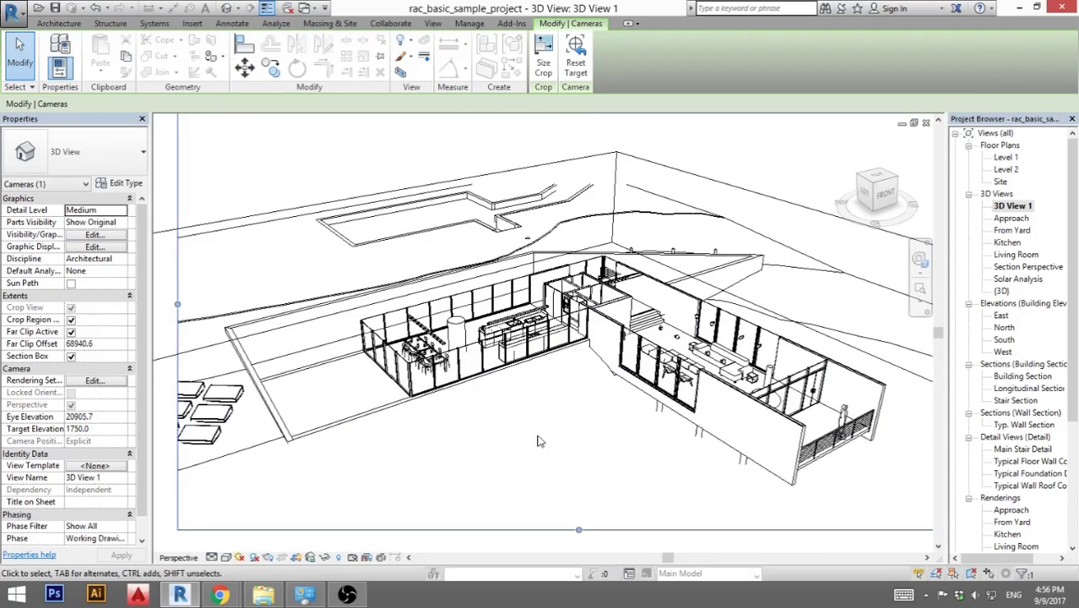
scroll(540, 440, up, 3)
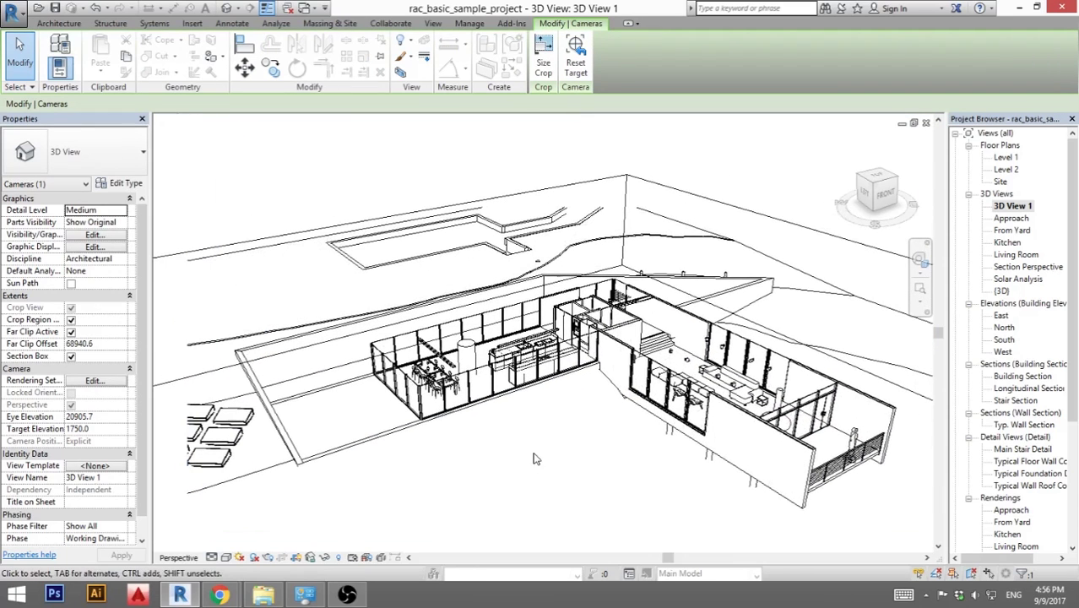
In Graphic Display Options, turn on cast and ambient shadows with shadow intensity 26 and apply.
click(226, 558)
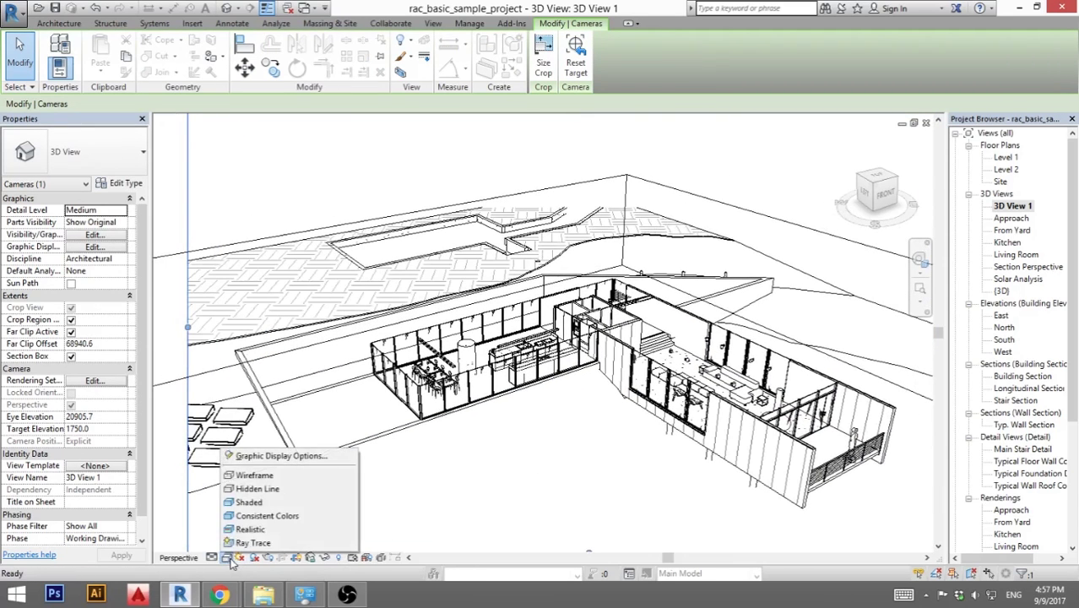
click(254, 475)
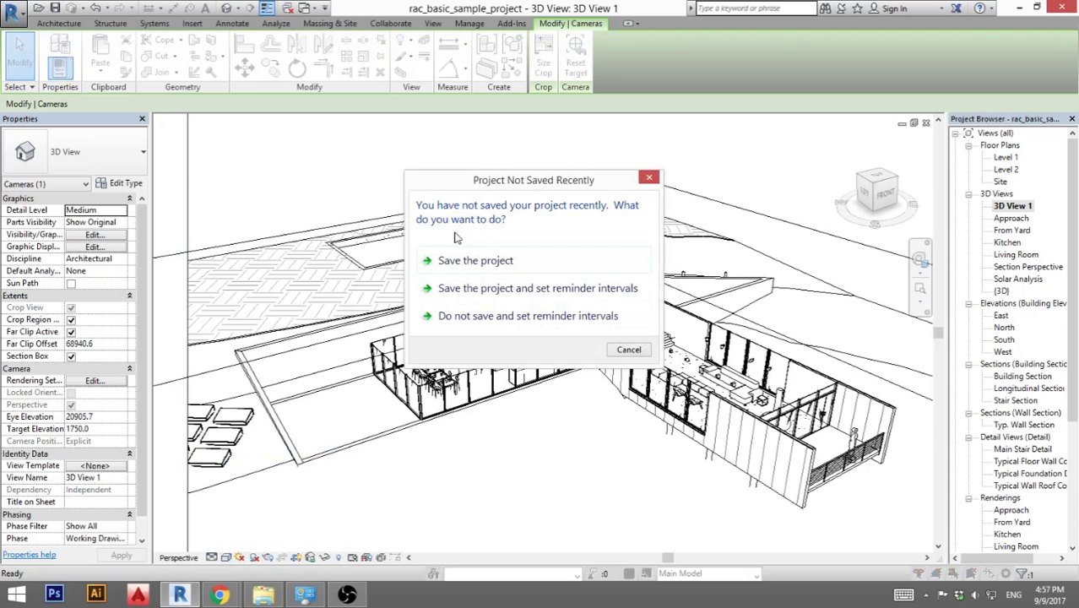
click(629, 350)
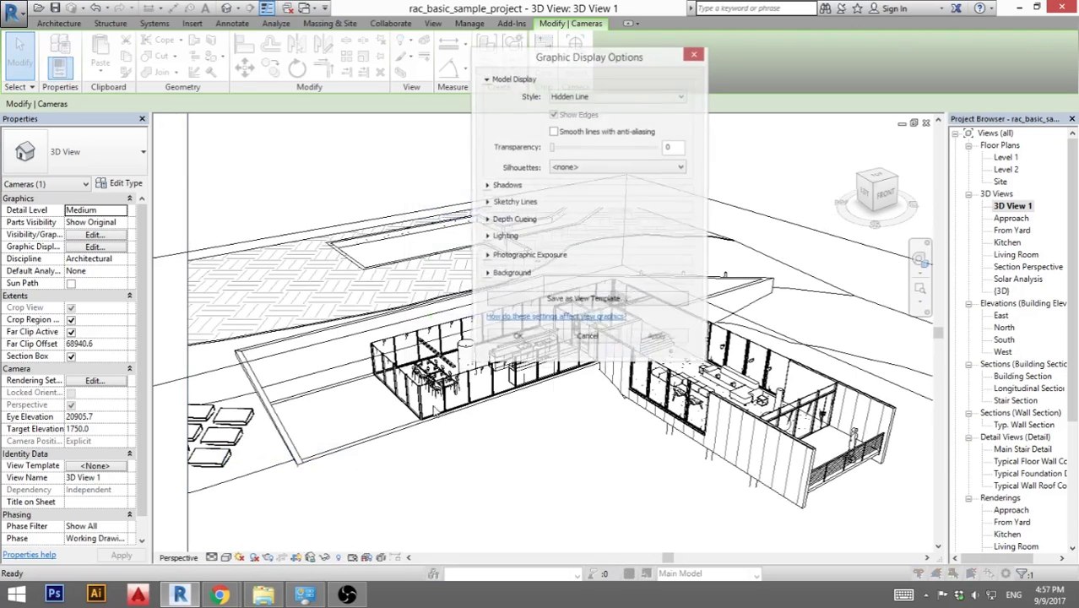
click(486, 186)
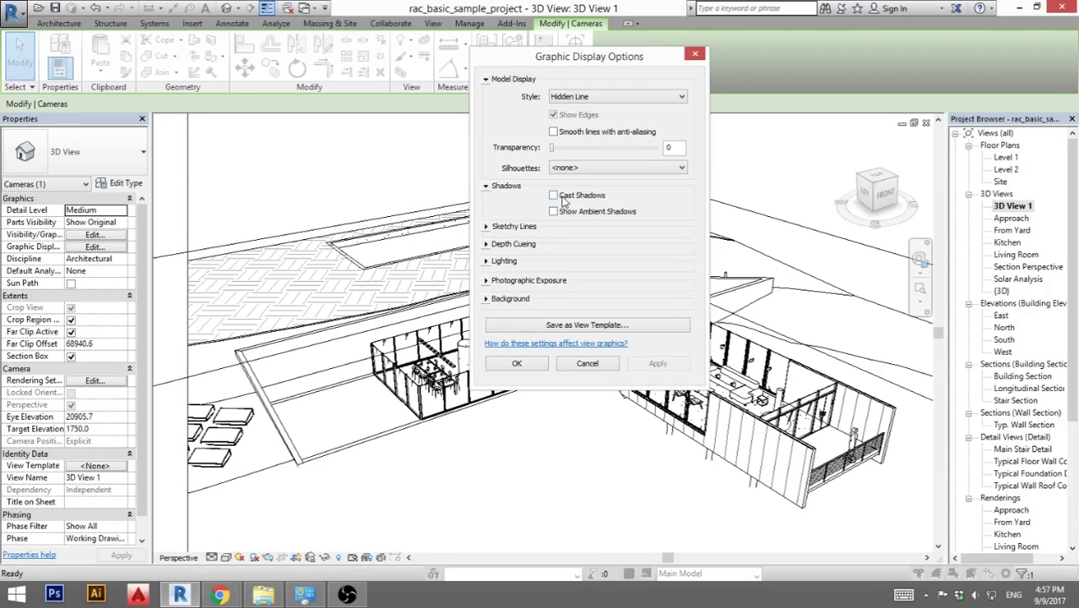
click(488, 261)
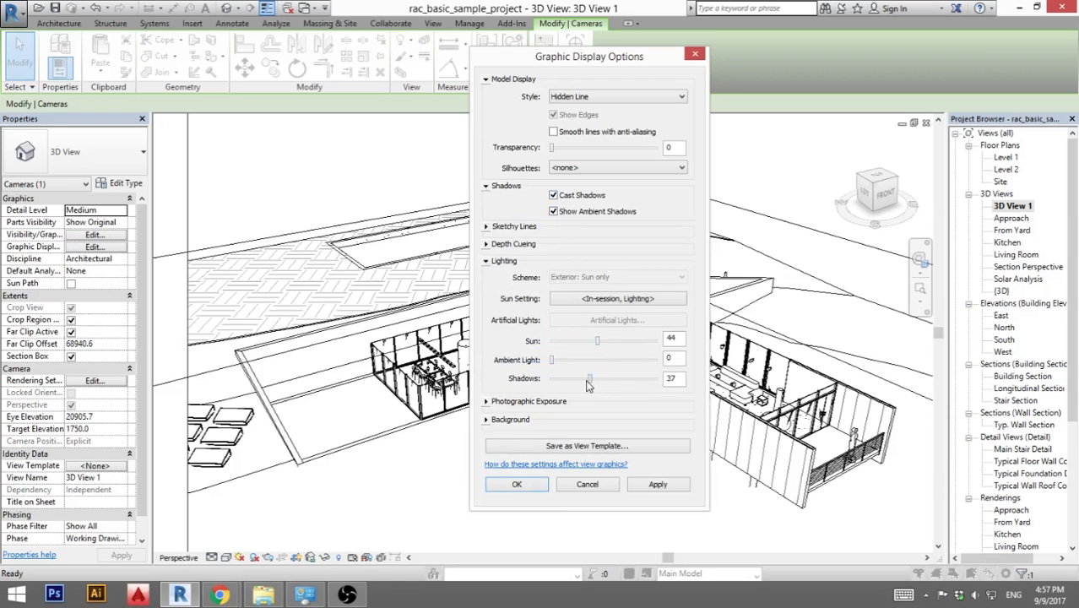
click(659, 486)
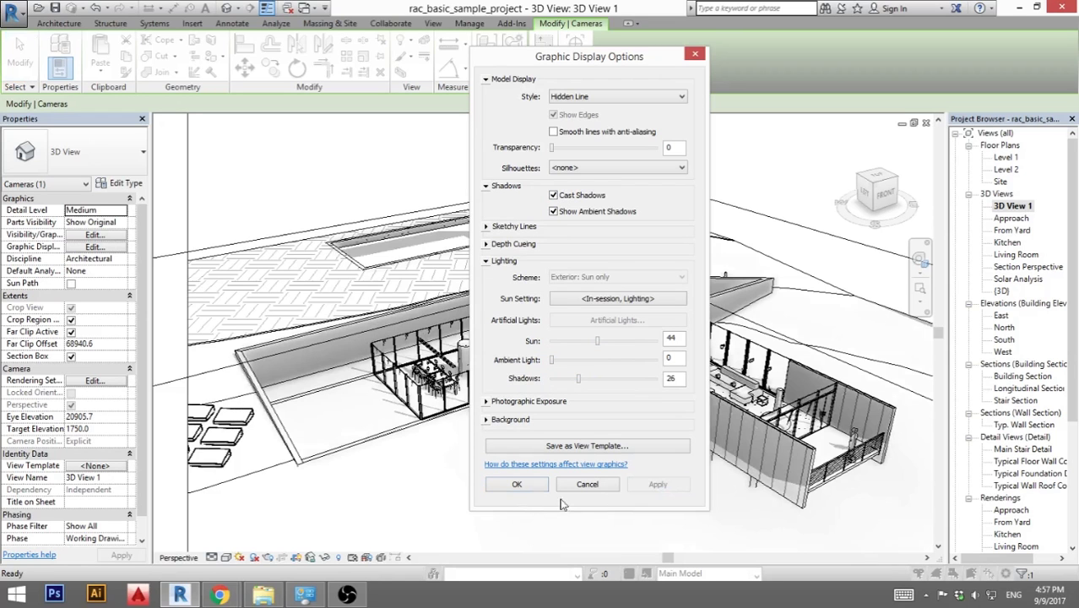
Close the display settings, then orbit and zoom in to inspect the shadowed kitchen and dining area.
click(517, 485)
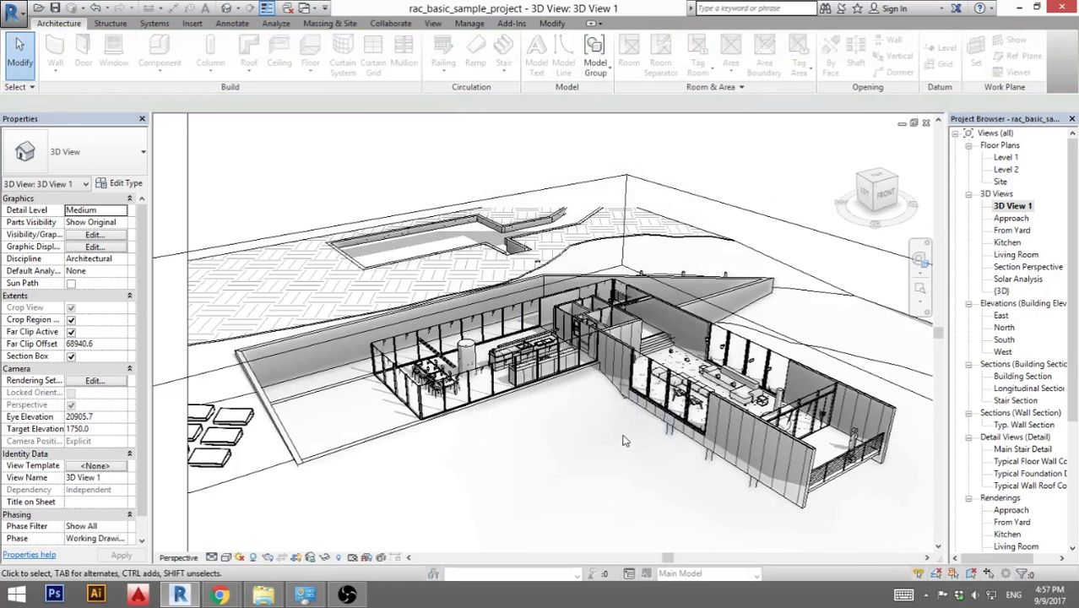
shift+middle_drag(614, 440, 591, 439)
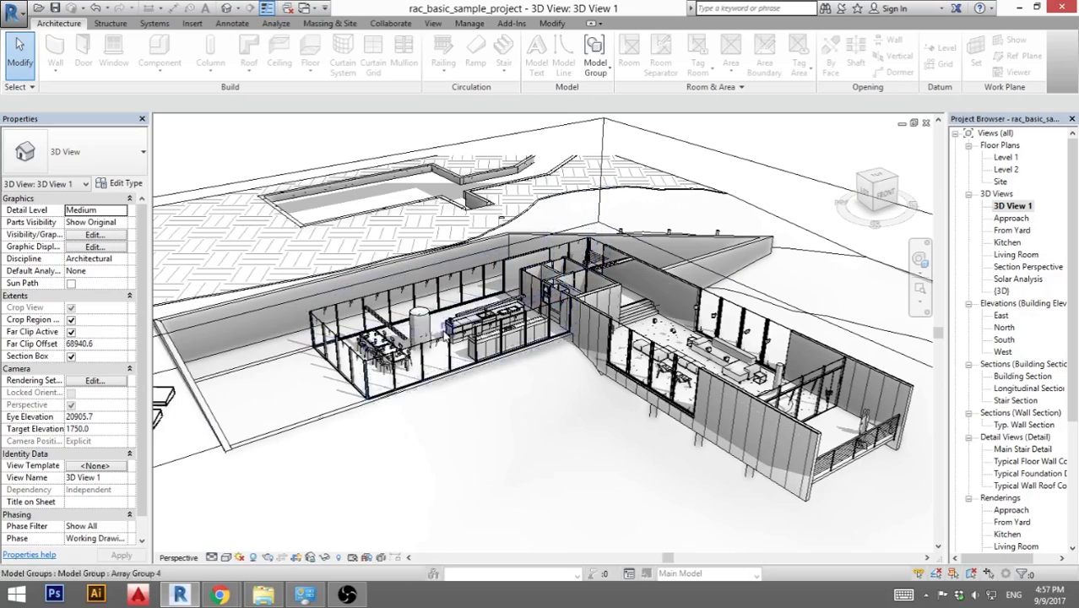
shift+middle_drag(727, 501, 697, 490)
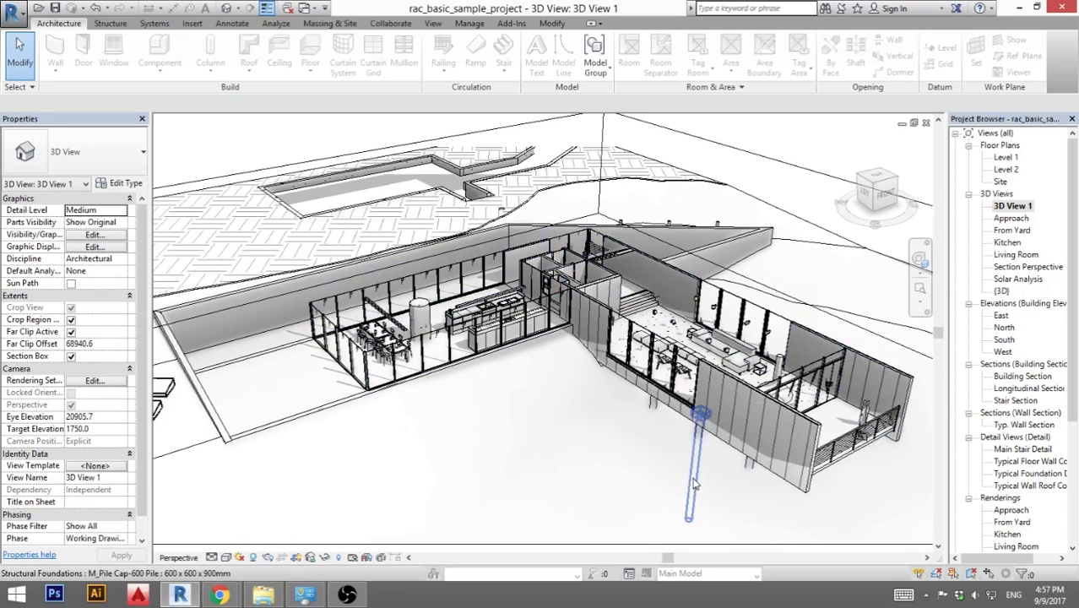
scroll(473, 414, up, 6)
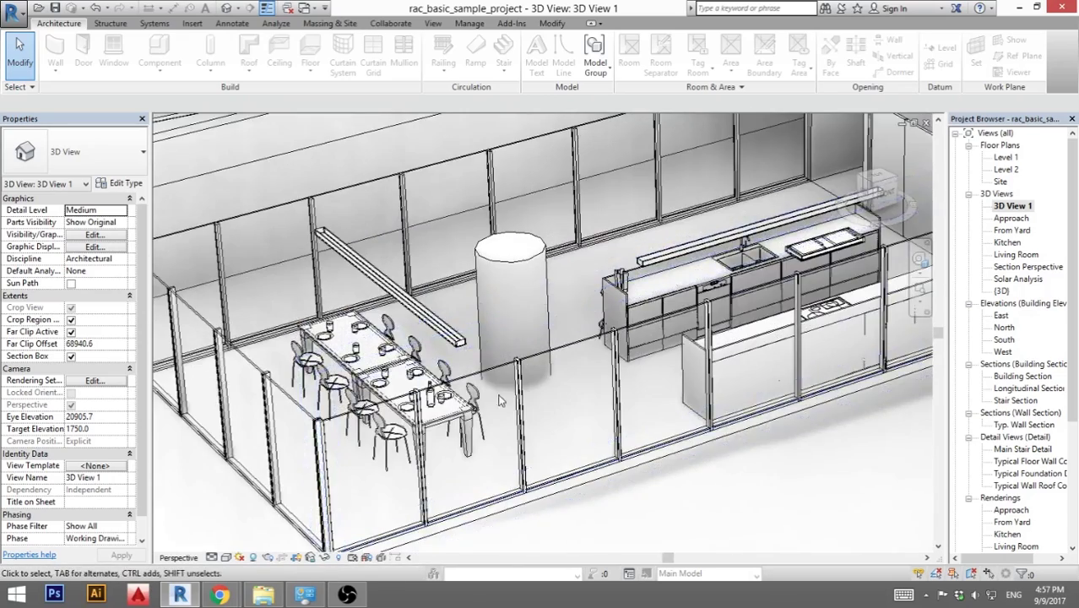
middle_drag(498, 399, 407, 384)
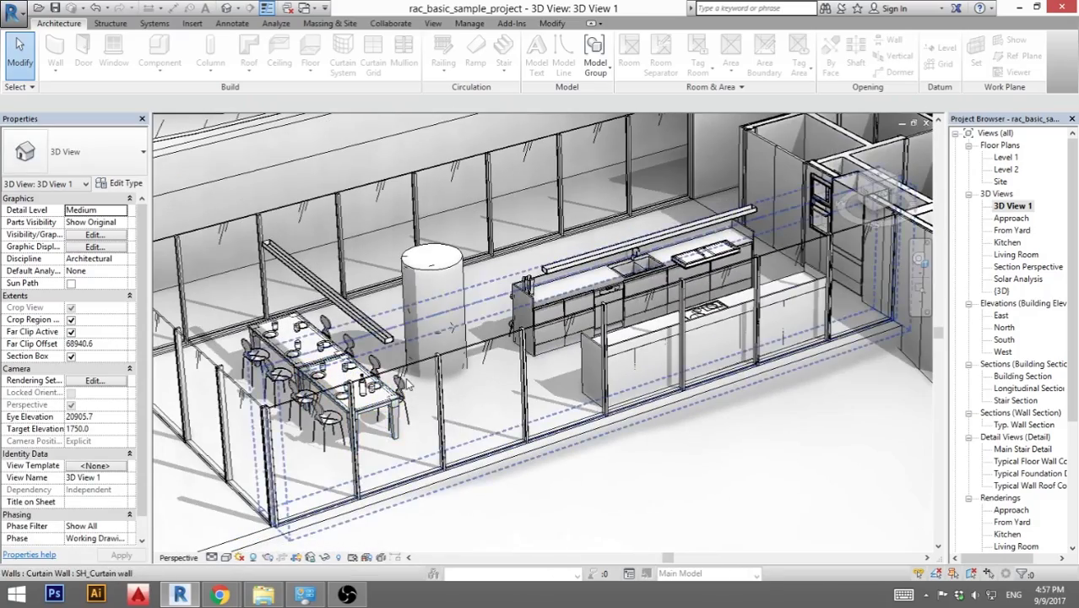
Zoom back out and recentre to frame the whole Level 1 floor in perspective.
scroll(629, 496, down, 6)
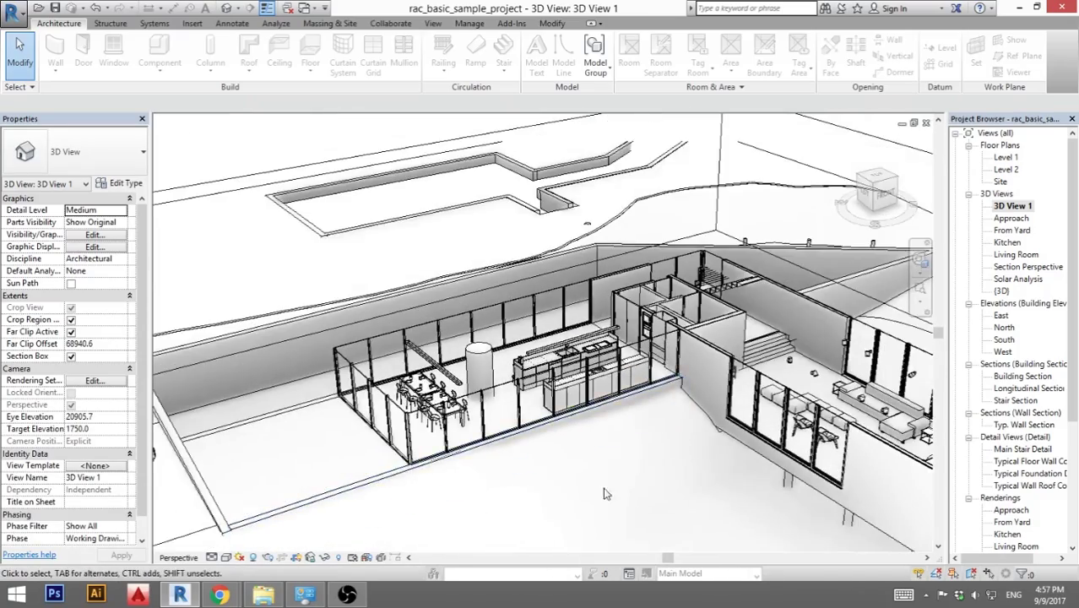
scroll(603, 490, down, 4)
middle_drag(602, 448, 590, 450)
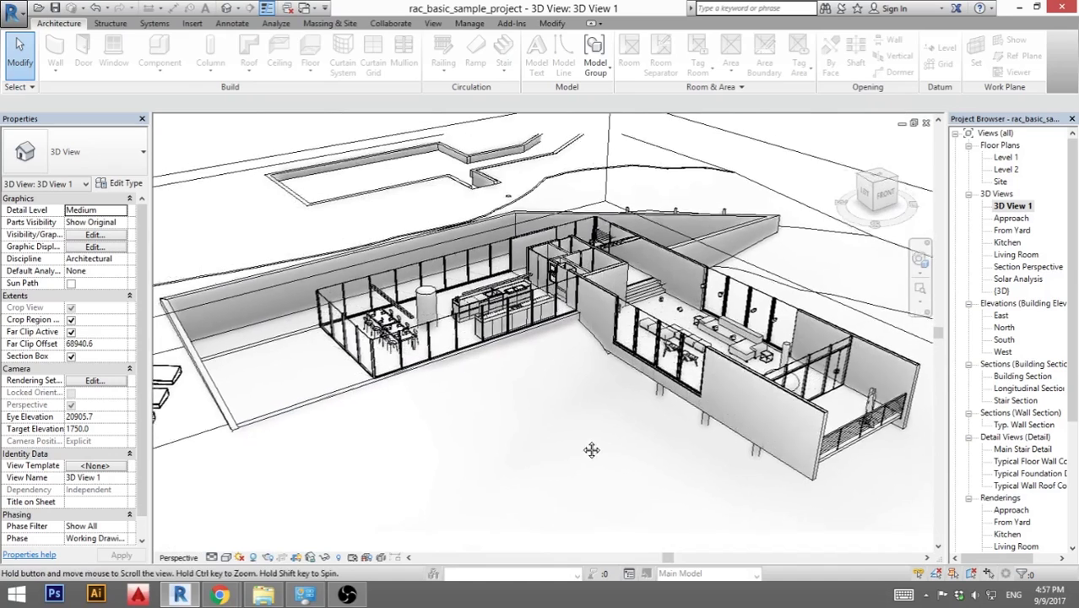
scroll(591, 450, down, 4)
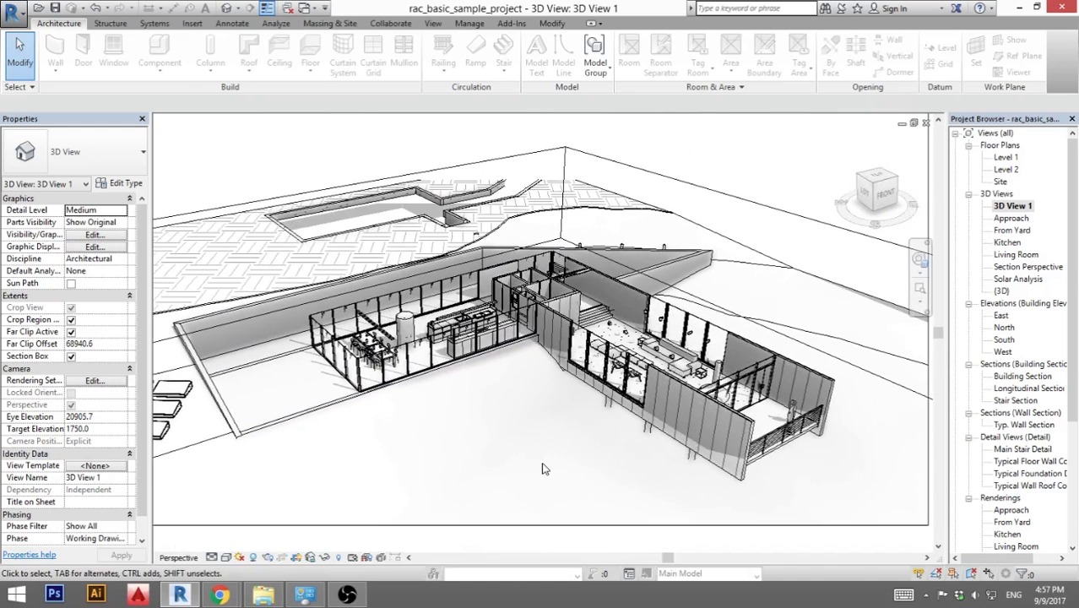